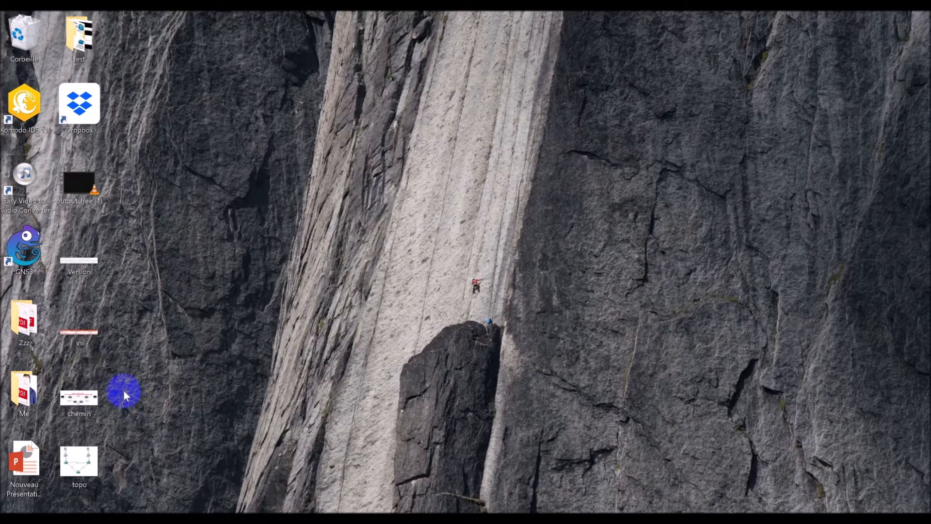
Open the "vs" image, review how RIP V1 and RIP V2 compare on type, authentication and destination address, and close it
{"action": "double_click", "coordinate": [90, 324]}
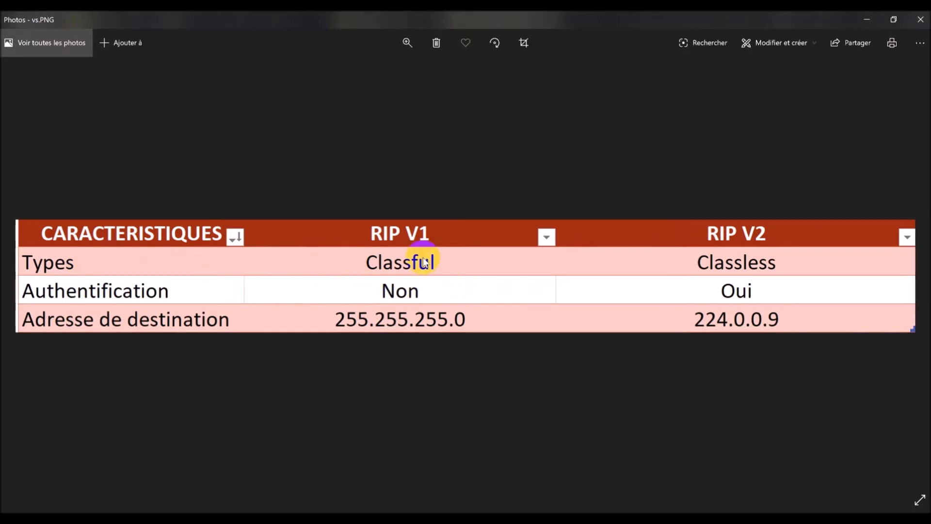
{"action": "left_click", "coordinate": [416, 239]}
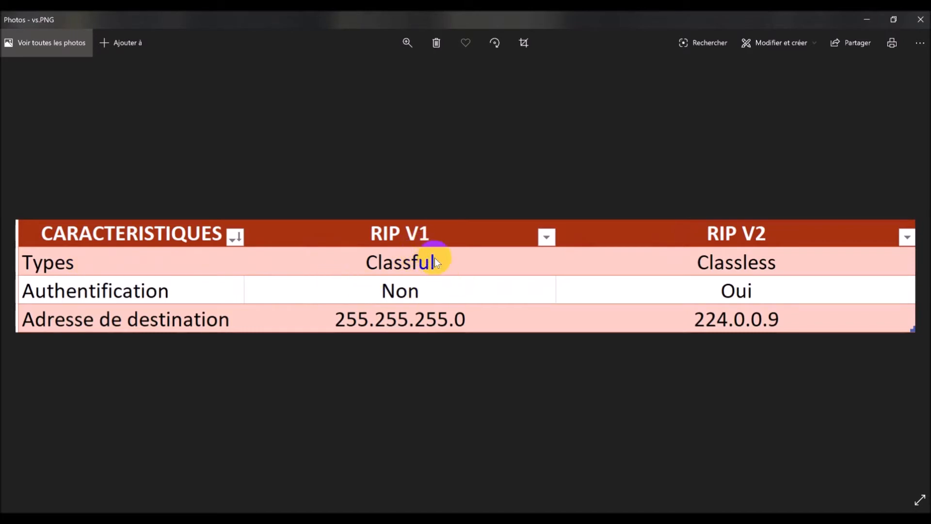
{"action": "left_click", "coordinate": [760, 239]}
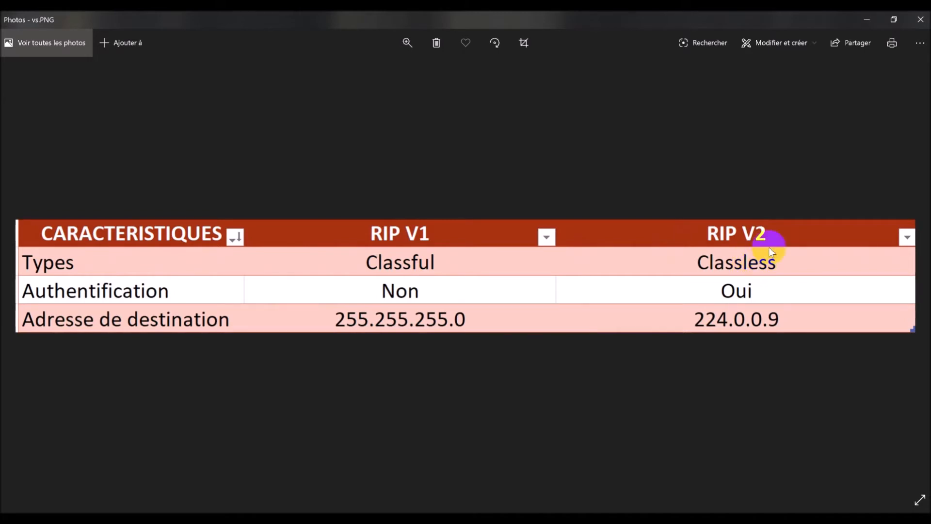
{"action": "left_click", "coordinate": [754, 265]}
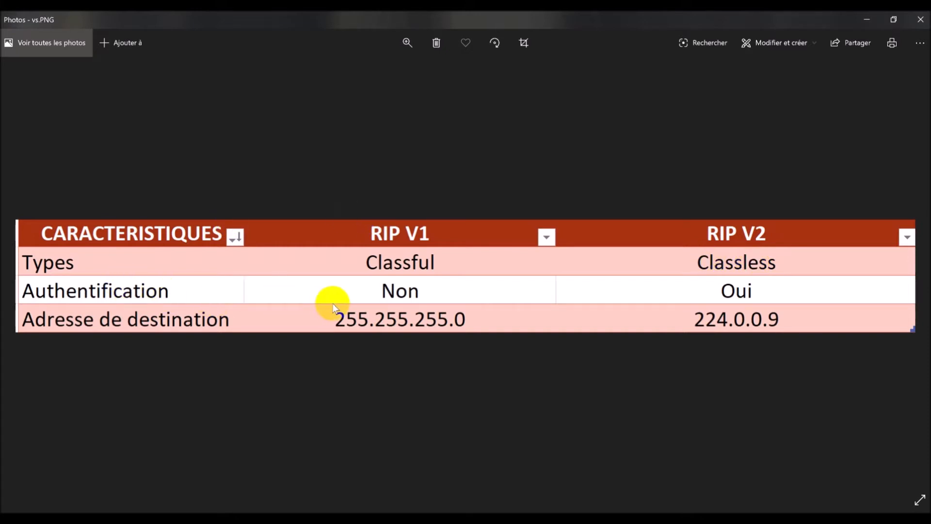
{"action": "left_click", "coordinate": [726, 290]}
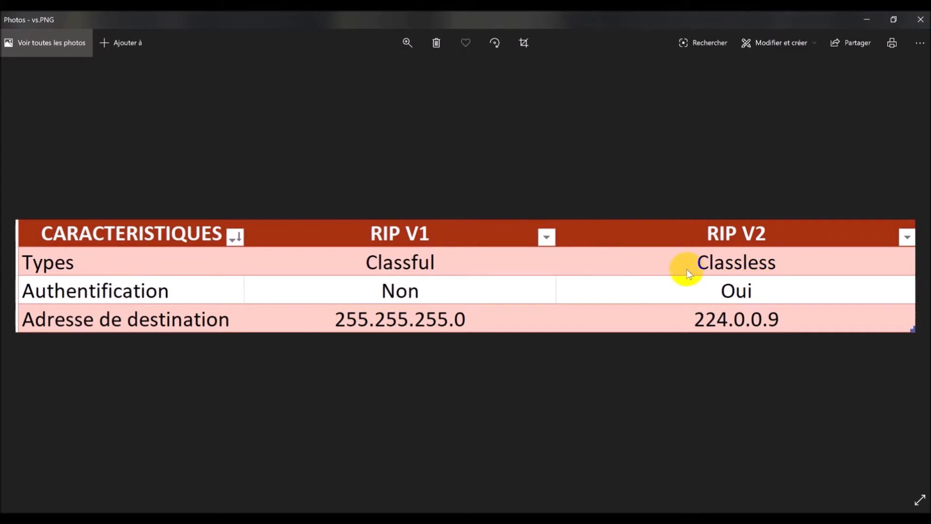
{"action": "left_click", "coordinate": [280, 395]}
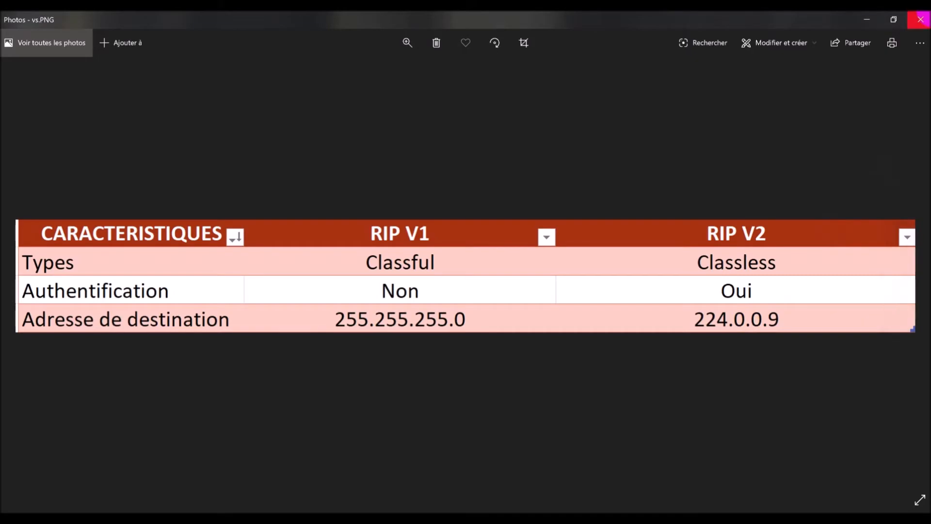
{"action": "left_click", "coordinate": [911, 20]}
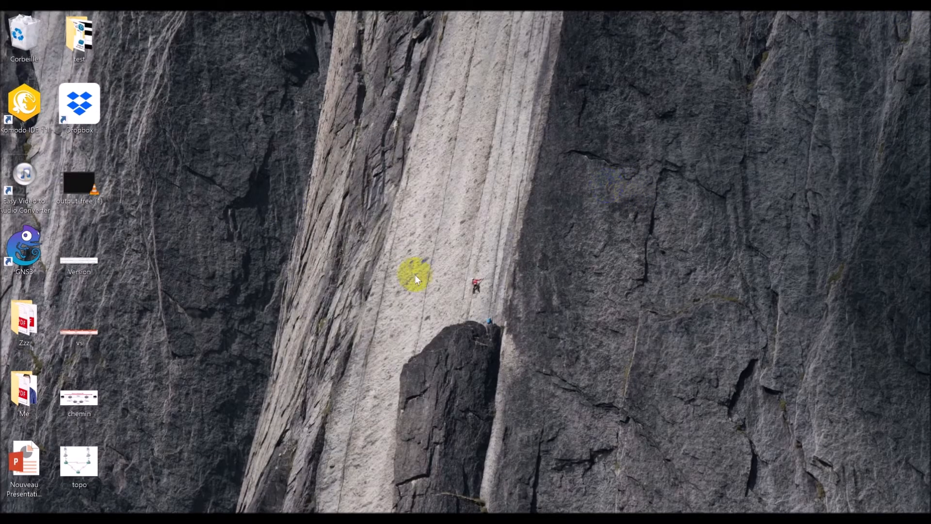
Open the "topo" image to examine the network topology of the three routers, and close it
{"action": "double_click", "coordinate": [80, 458]}
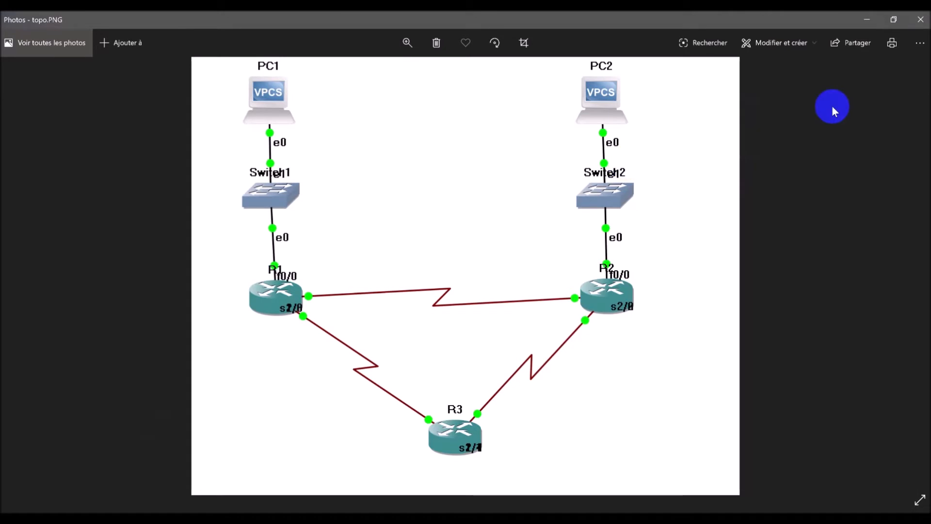
{"action": "left_click", "coordinate": [919, 19]}
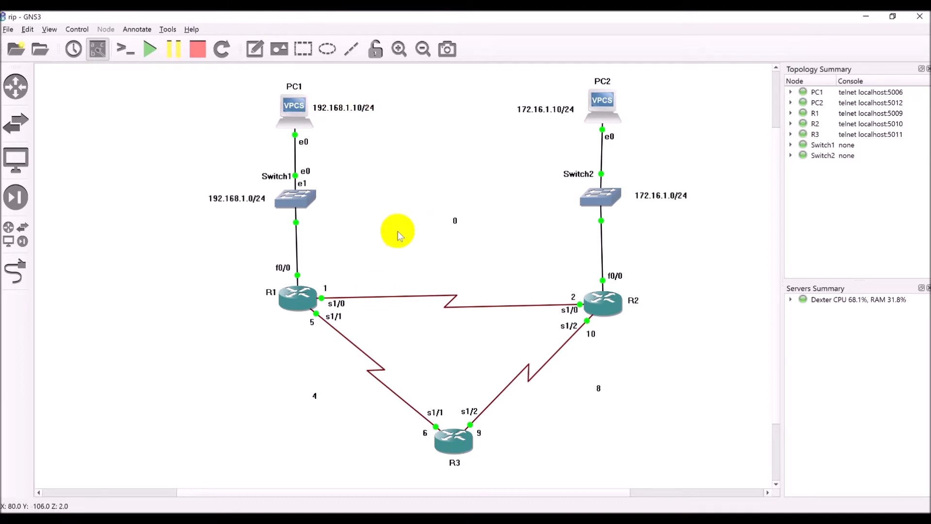
Open router R1's console in GNS3 and enter global configuration mode
{"action": "left_click", "coordinate": [301, 301]}
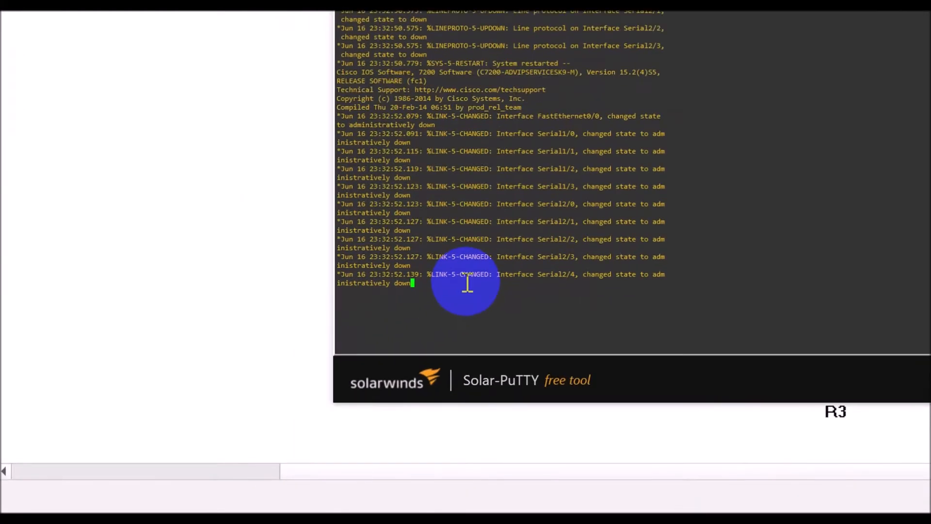
{"action": "key", "text": "Return"}
{"action": "type", "text": "en"}
{"action": "key", "text": "Return"}
{"action": "type", "text": "conf t"}
{"action": "key", "text": "Return"}
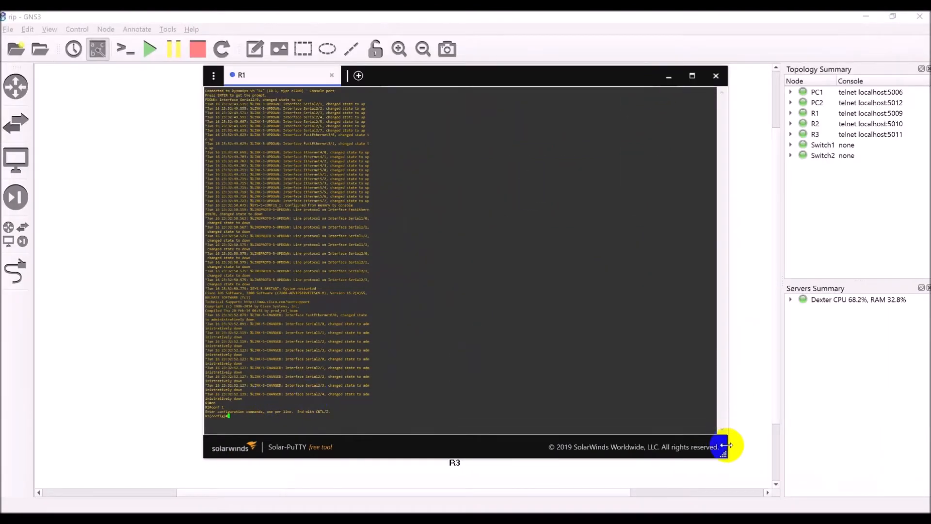
Shrink the R1 console window, move it off router R1 and minimize it to reveal the topology
{"action": "left_click_drag", "start_coordinate": [723, 454], "coordinate": [602, 247]}
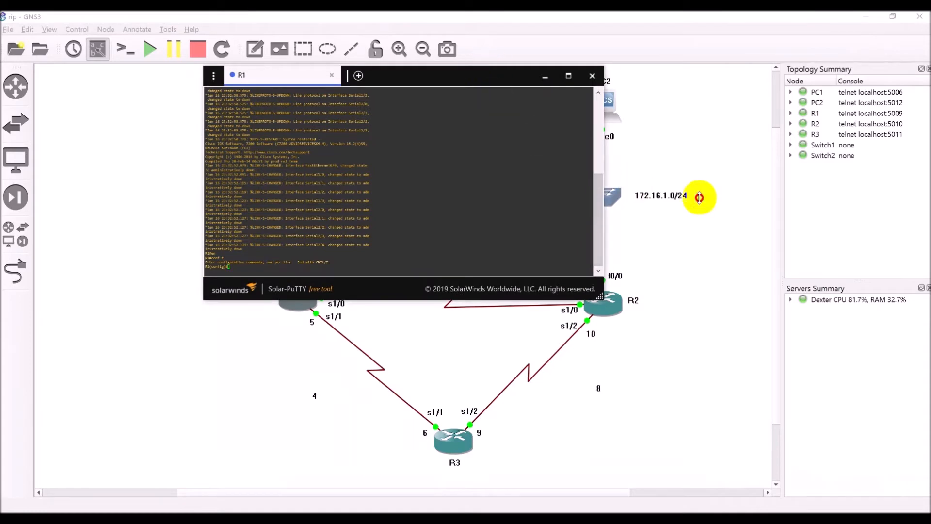
{"action": "left_click_drag", "start_coordinate": [469, 76], "coordinate": [789, 120]}
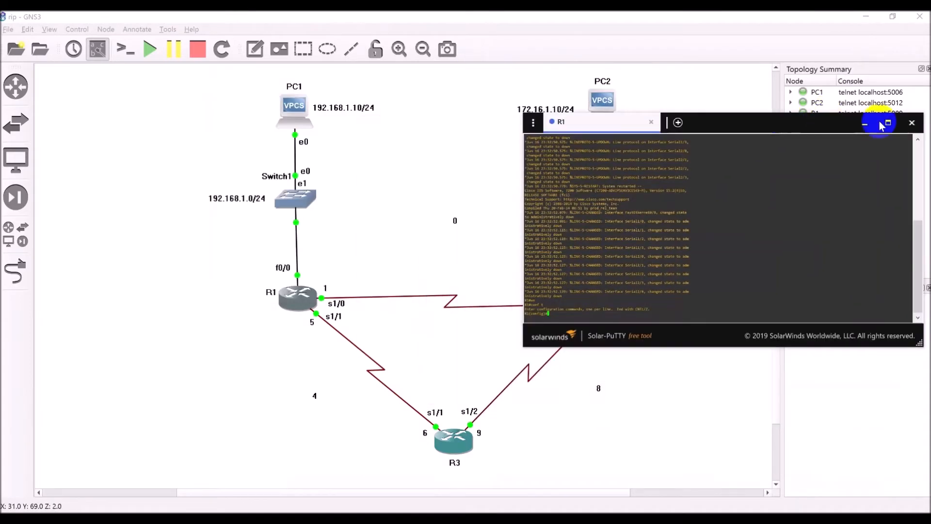
{"action": "left_click", "coordinate": [861, 120]}
Change the network label above the R1–R2 serial link to 10.0.0.0/30
{"action": "left_click", "coordinate": [454, 221]}
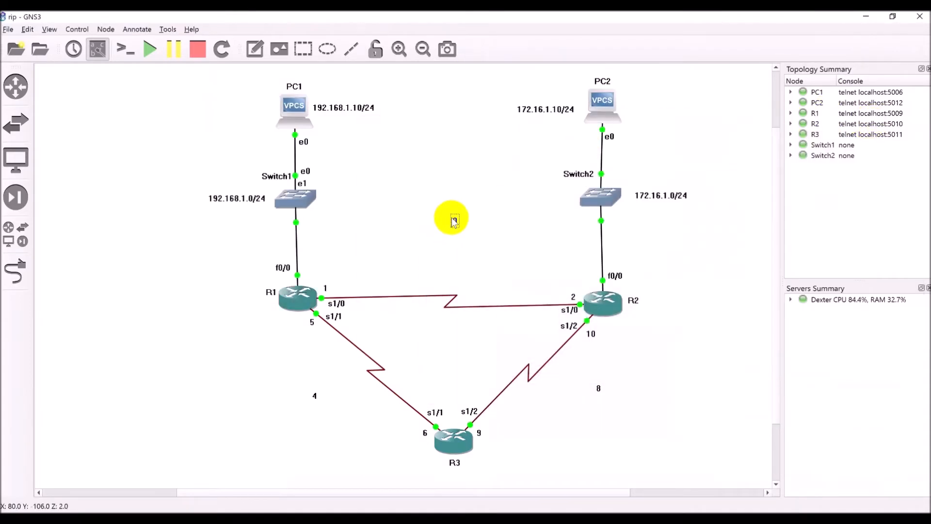
{"action": "left_click", "coordinate": [454, 221]}
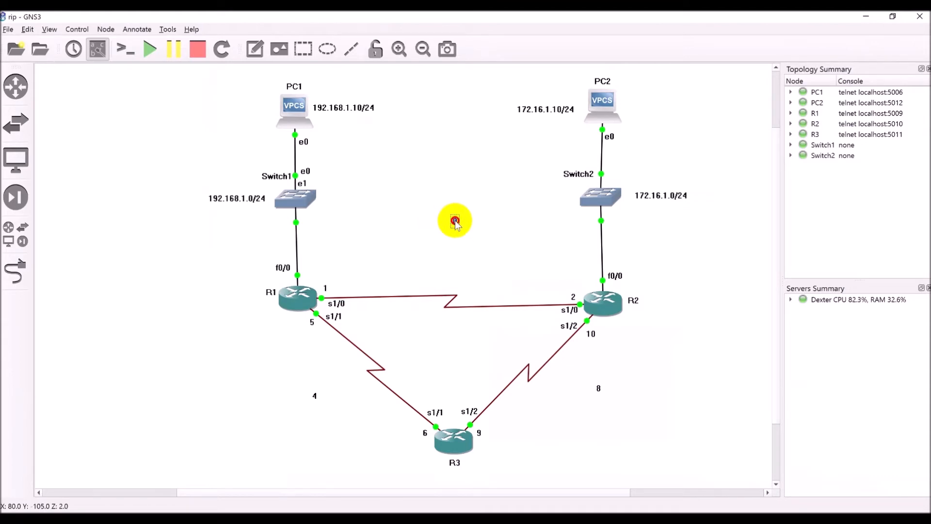
{"action": "left_click", "coordinate": [455, 221]}
{"action": "type", "text": "10.0."}
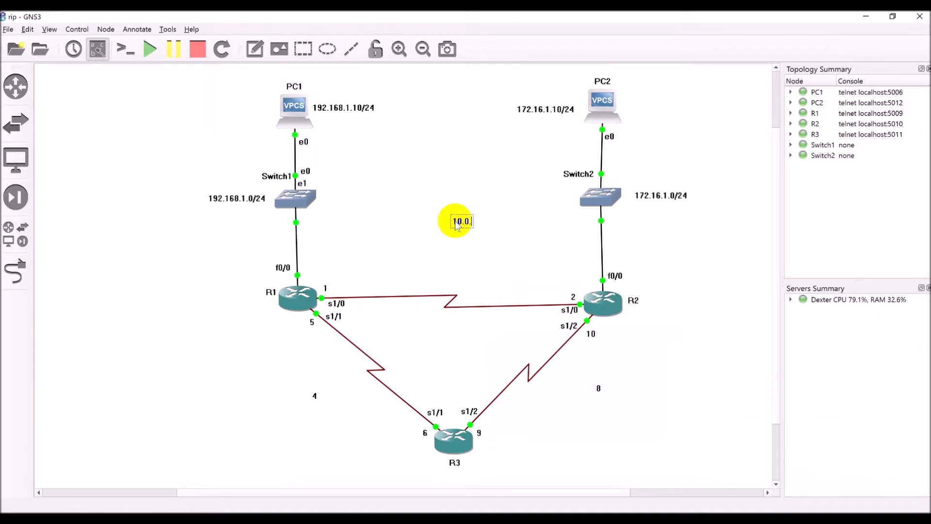
{"action": "type", "text": "0.0/30"}
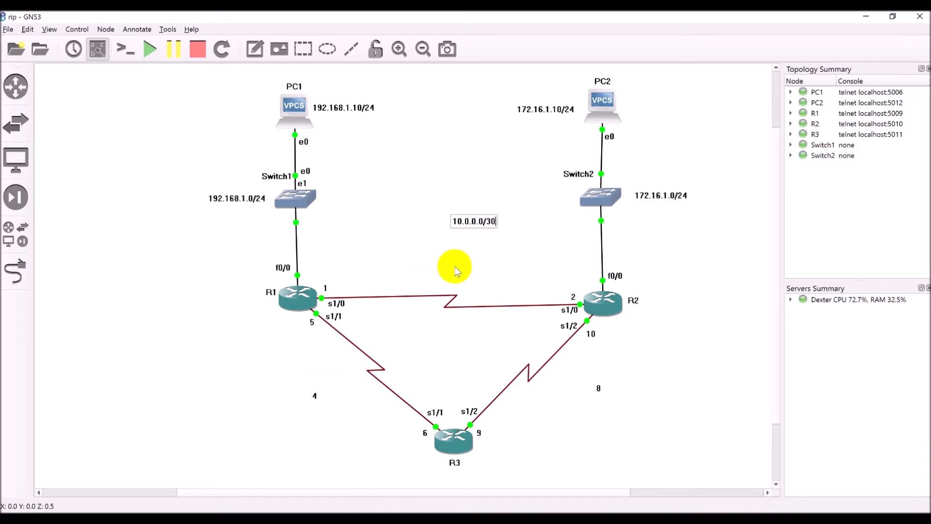
Change the network label beside the R1–R3 serial link to 10.0.0.4/30
{"action": "double_click", "coordinate": [314, 396]}
{"action": "type", "text": "10"}
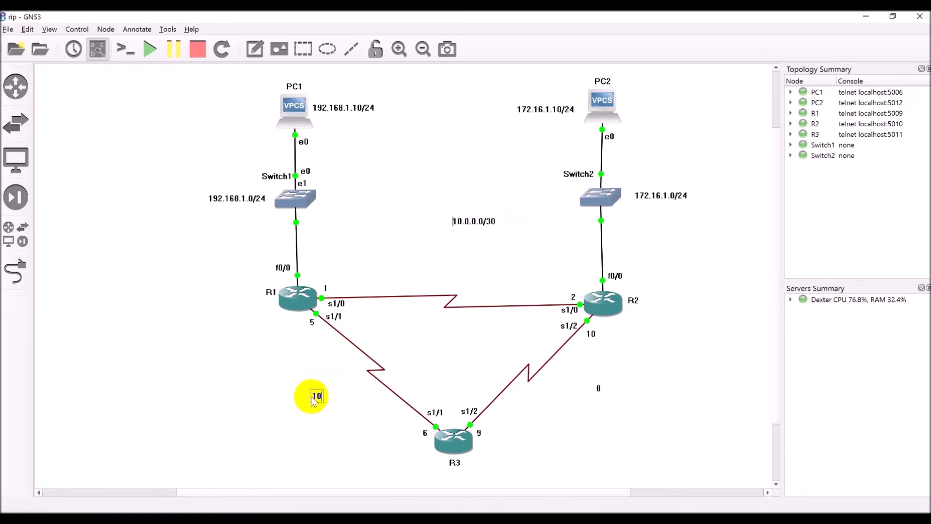
{"action": "type", "text": ".0.0.4/30"}
Change the R2–R3 network label to 10.0.0.8/30 and move the 10.0.0.0/30 label closer to the R1–R2 link
{"action": "left_click", "coordinate": [599, 388]}
{"action": "type", "text": "10.0.0.8/"}
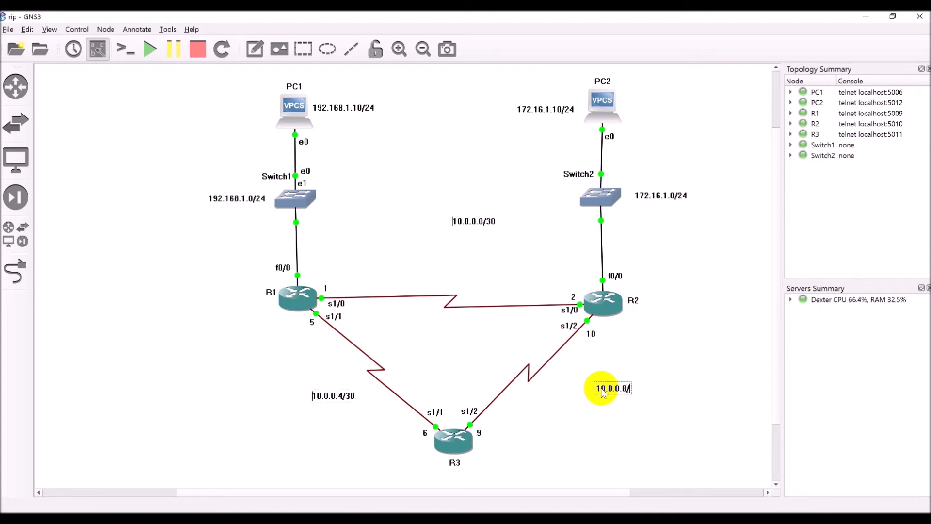
{"action": "type", "text": "30"}
{"action": "left_click", "coordinate": [677, 252]}
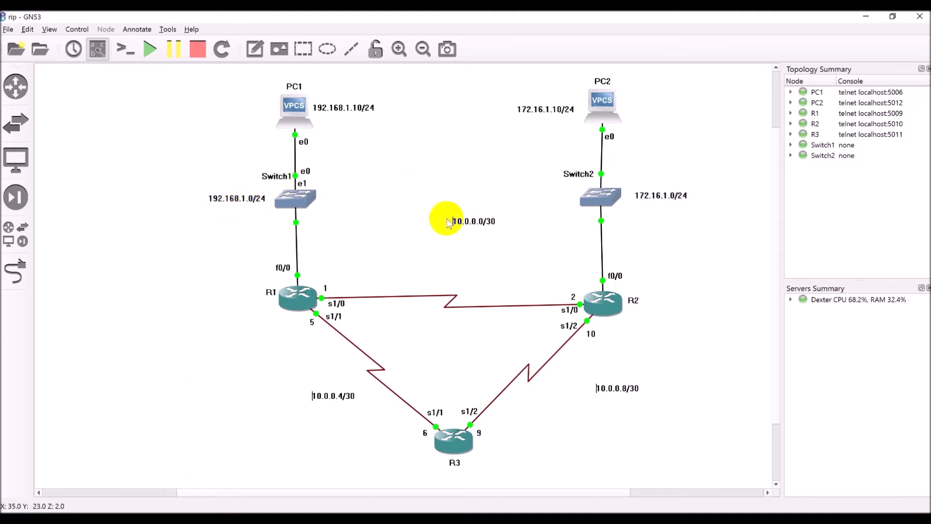
{"action": "left_click_drag", "start_coordinate": [479, 219], "coordinate": [454, 257]}
Restore the R1 console window, shift it slightly over the topology and activate its command prompt
{"action": "left_click", "coordinate": [441, 518]}
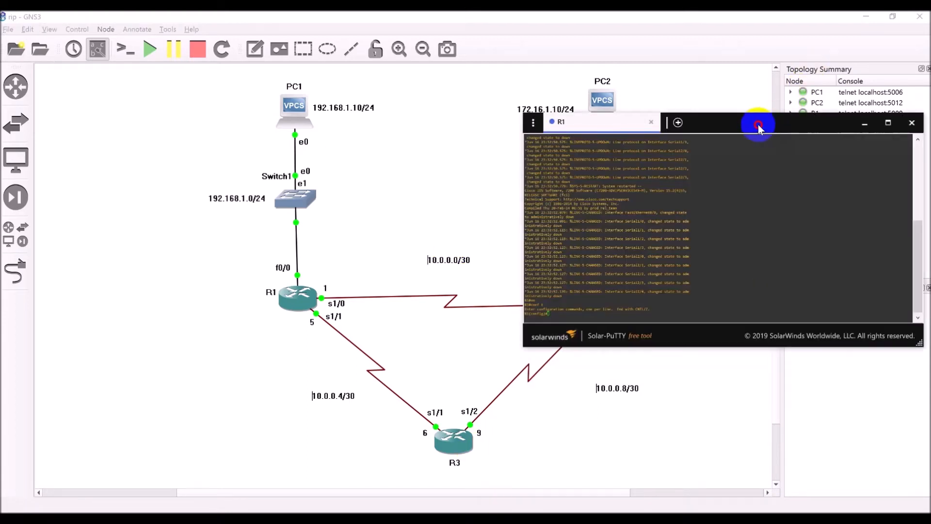
{"action": "left_click_drag", "start_coordinate": [758, 124], "coordinate": [723, 117]}
{"action": "left_click", "coordinate": [549, 304]}
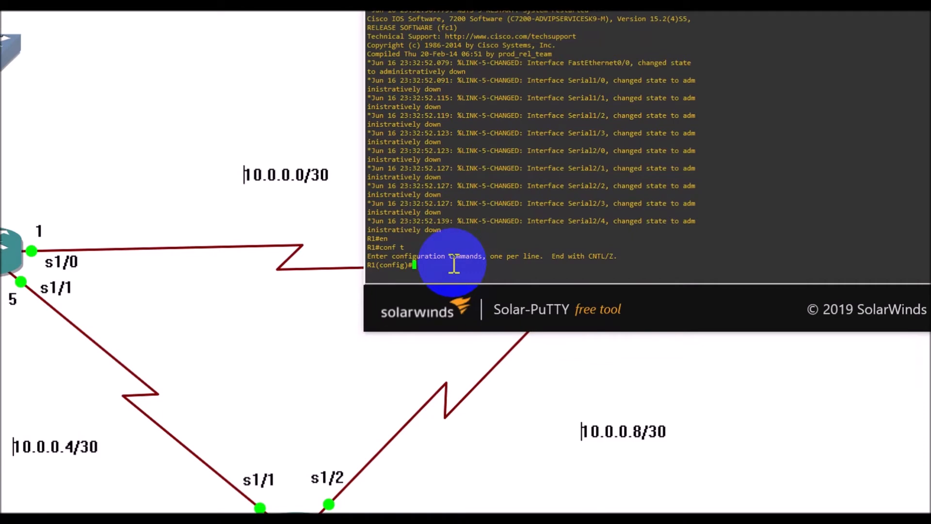
Configure R1's interface f0/0 with IP address 192.168.1.1 255.255.255.0, enable it and exit interface configuration
{"action": "type", "text": "int f0/0"}
{"action": "key", "text": "Return"}
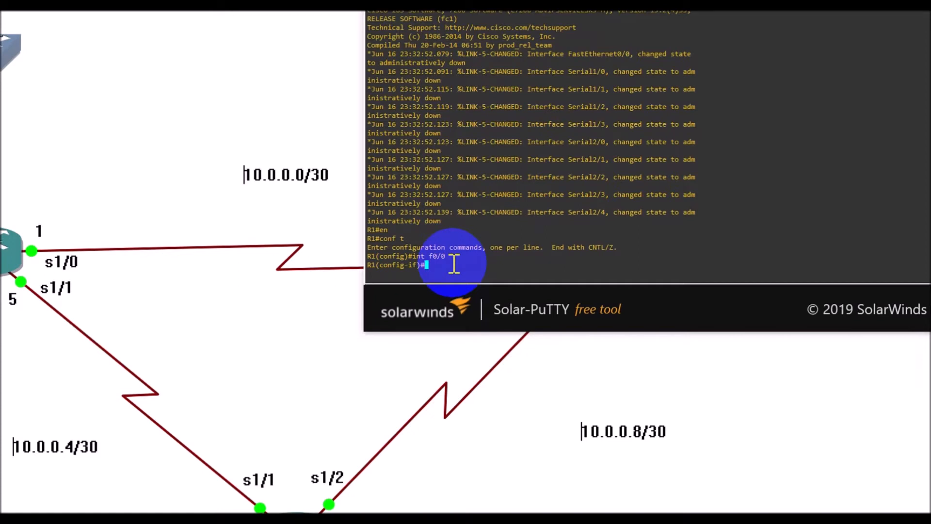
{"action": "type", "text": "ip add"}
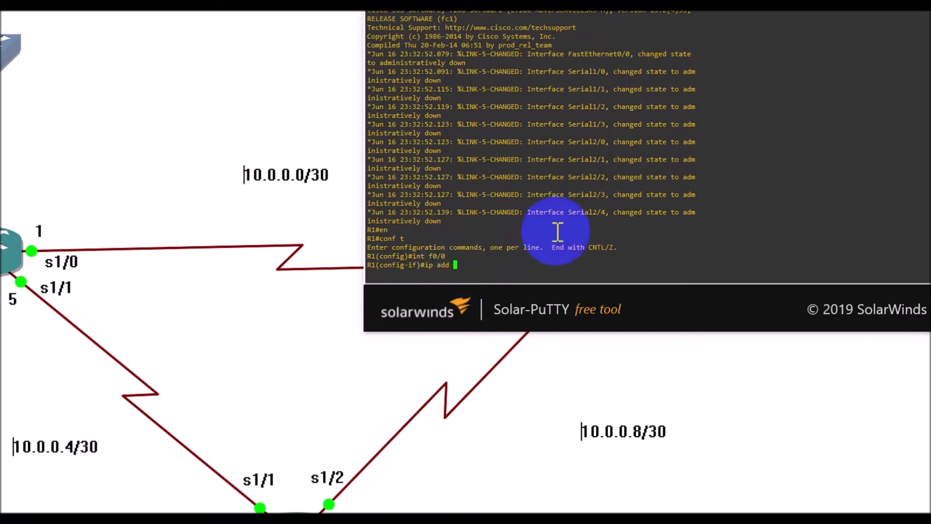
{"action": "type", "text": " 192.168.1.1 255.255.255.0"}
{"action": "key", "text": "Return"}
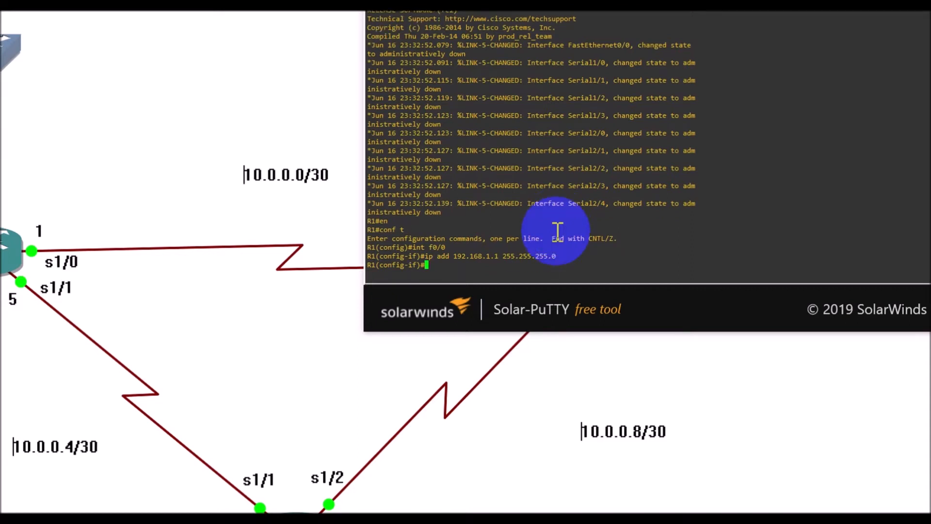
{"action": "type", "text": "no sh"}
{"action": "key", "text": "Return"}
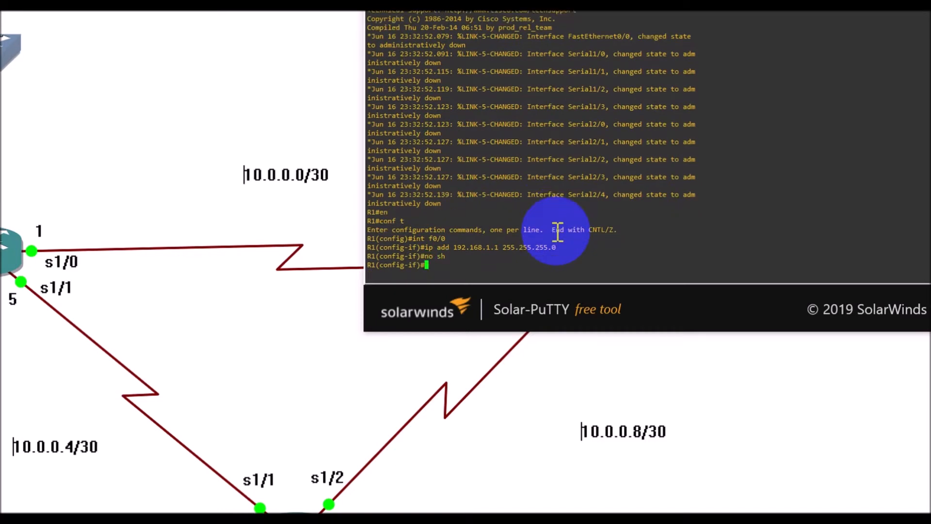
{"action": "type", "text": "exit"}
{"action": "key", "text": "Return"}
Configure R1's interface s1/0 with IP address 10.0.0.1 255.255.255.252, enable it and exit interface configuration
{"action": "type", "text": "int"}
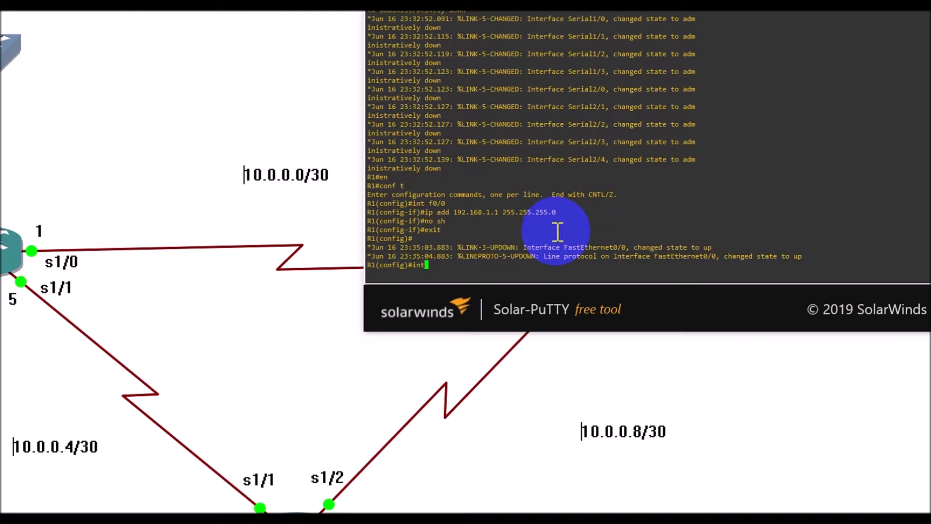
{"action": "type", "text": " s1/0"}
{"action": "key", "text": "Return"}
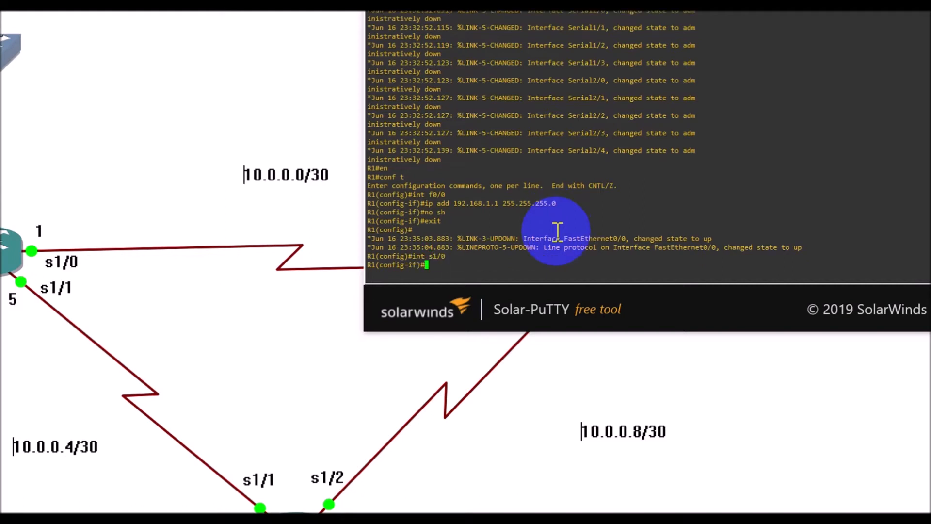
{"action": "type", "text": "ip add 10.0.0.1 255.255.255.252"}
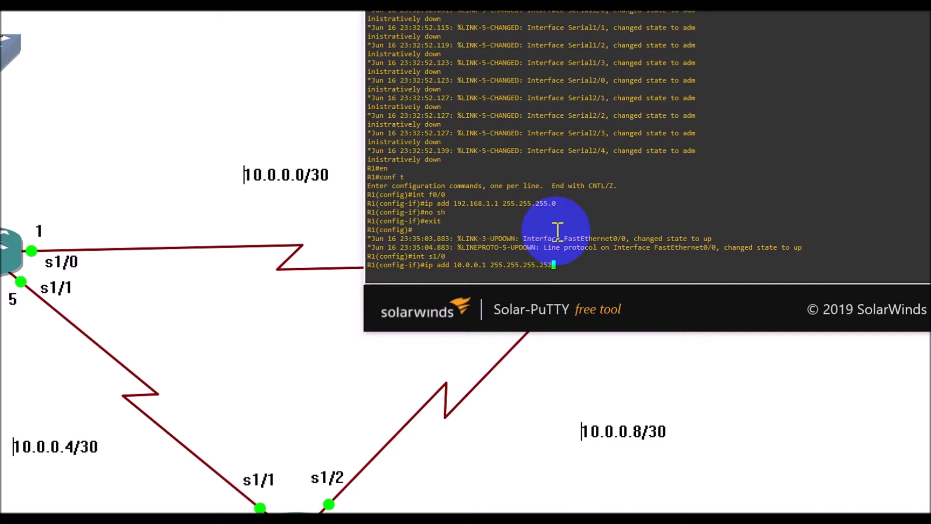
{"action": "key", "text": "Return"}
{"action": "type", "text": "no sh"}
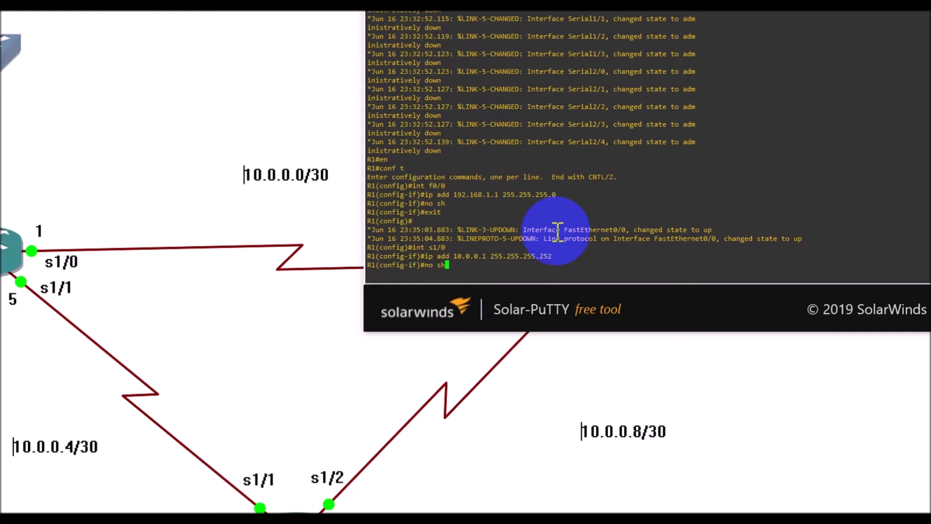
{"action": "key", "text": "Return"}
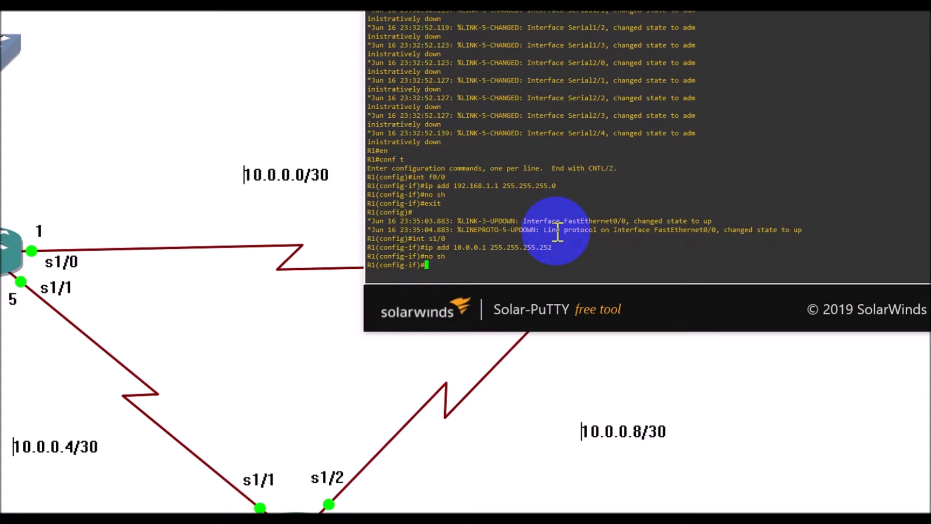
{"action": "type", "text": "ewi"}
{"action": "key", "text": "BackSpace"}
{"action": "key", "text": "BackSpace"}
{"action": "type", "text": "xit"}
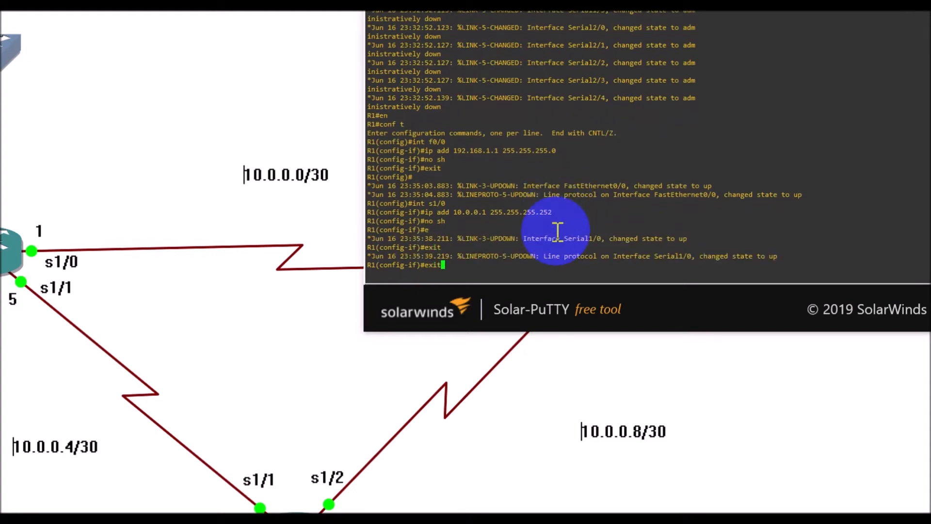
{"action": "key", "text": "Return"}
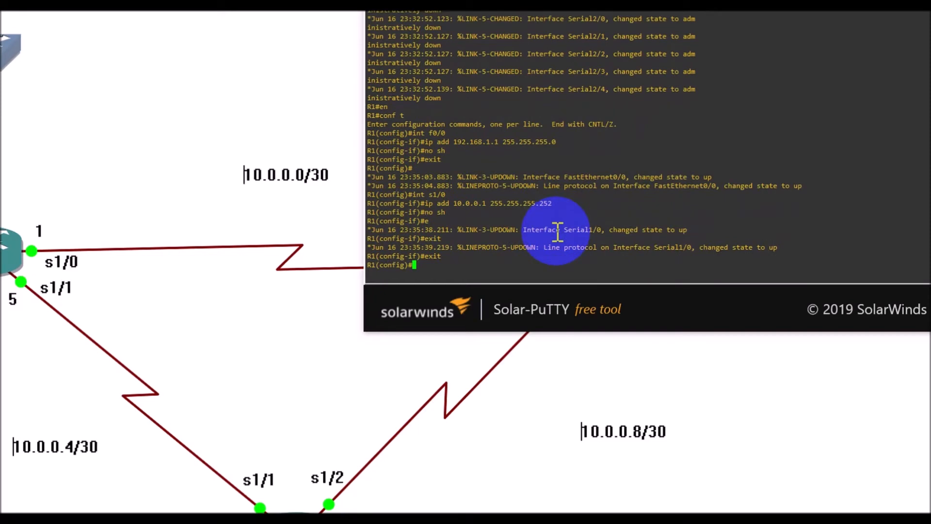
Configure R1's interface s1/1 with IP address 10.0.0.5 255.255.255.252, enable it and exit interface configuration
{"action": "type", "text": "int s1/1"}
{"action": "key", "text": "Return"}
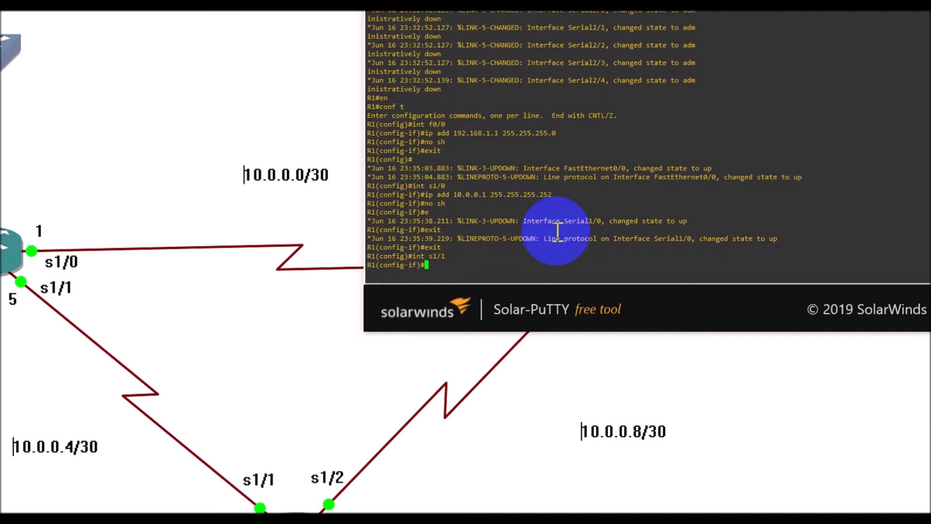
{"action": "type", "text": "ip add"}
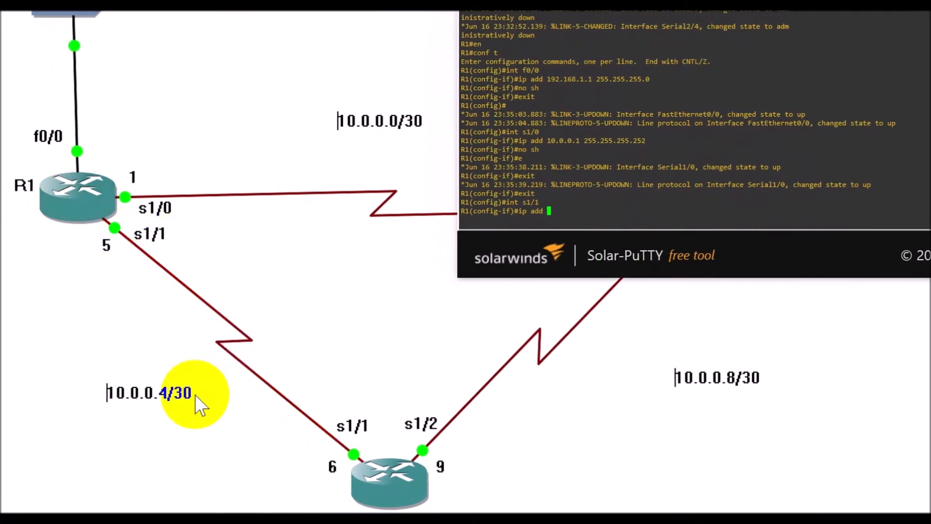
{"action": "left_click", "coordinate": [584, 203]}
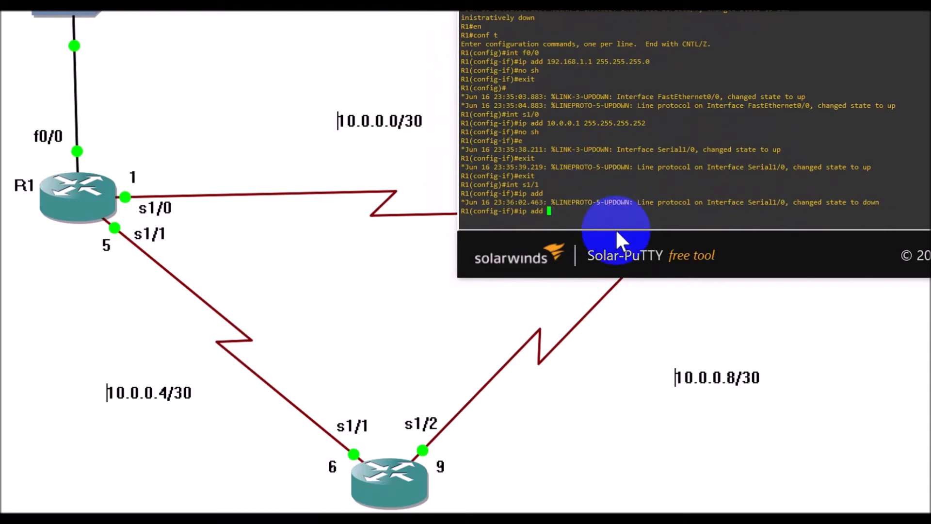
{"action": "type", "text": "10"}
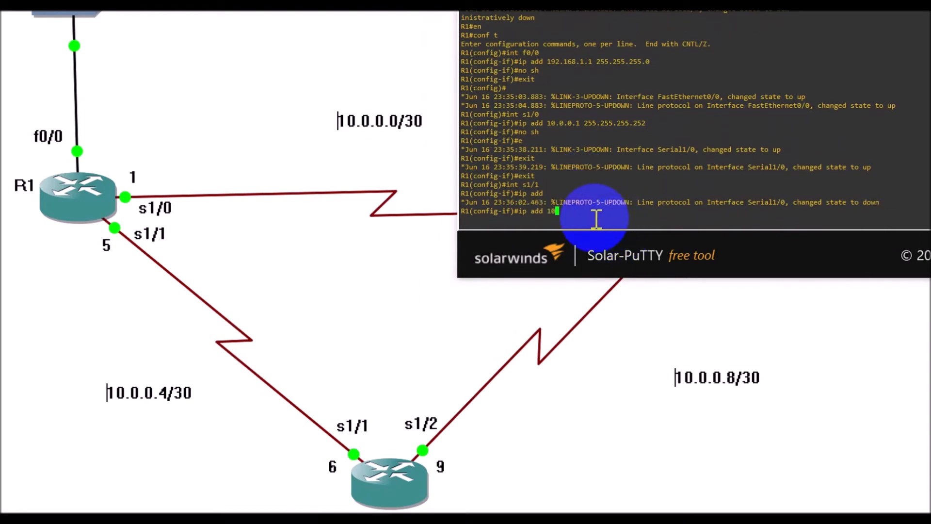
{"action": "type", "text": ".0.0.5 255.255.255.252"}
{"action": "key", "text": "Return"}
{"action": "type", "text": "no sh"}
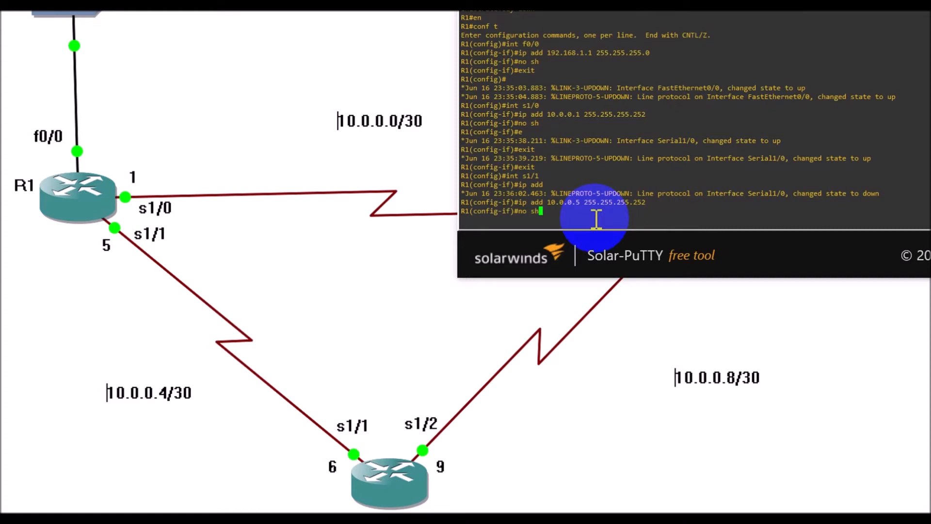
{"action": "key", "text": "Return"}
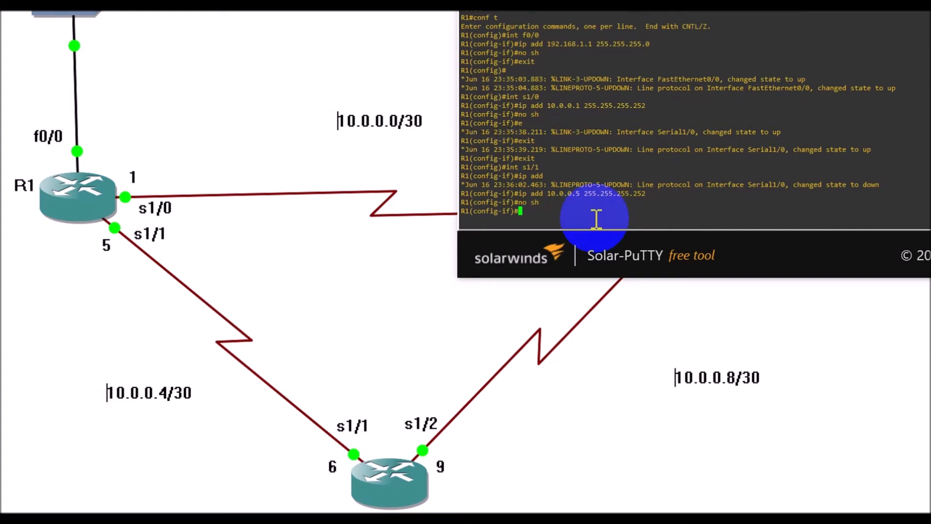
{"action": "type", "text": "exit"}
{"action": "key", "text": "Return"}
Save R1's running configuration, overwriting the previous NVRAM configuration
{"action": "type", "text": "do wr"}
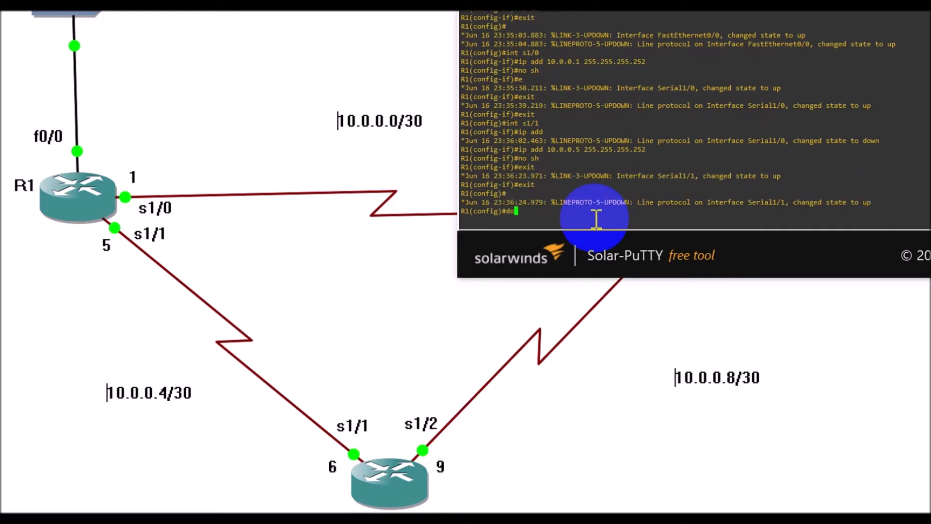
{"action": "key", "text": "Return"}
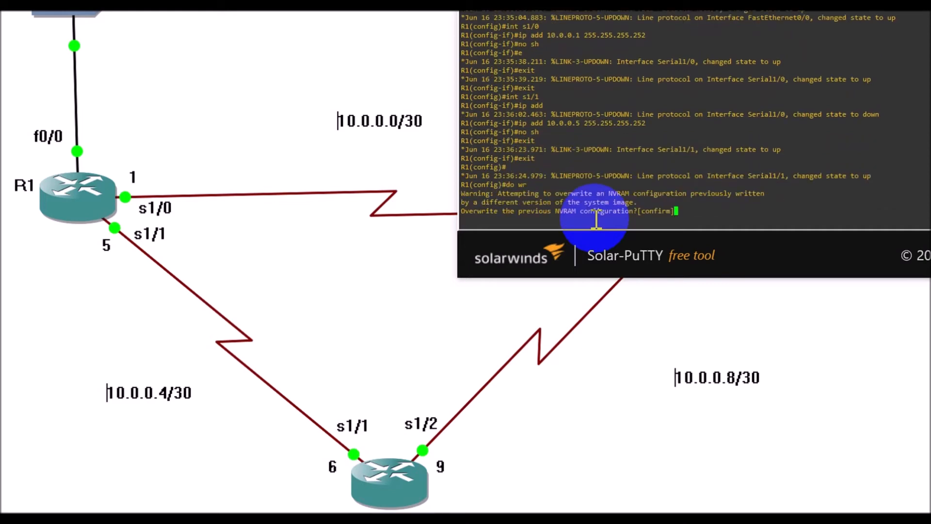
{"action": "key", "text": "Return"}
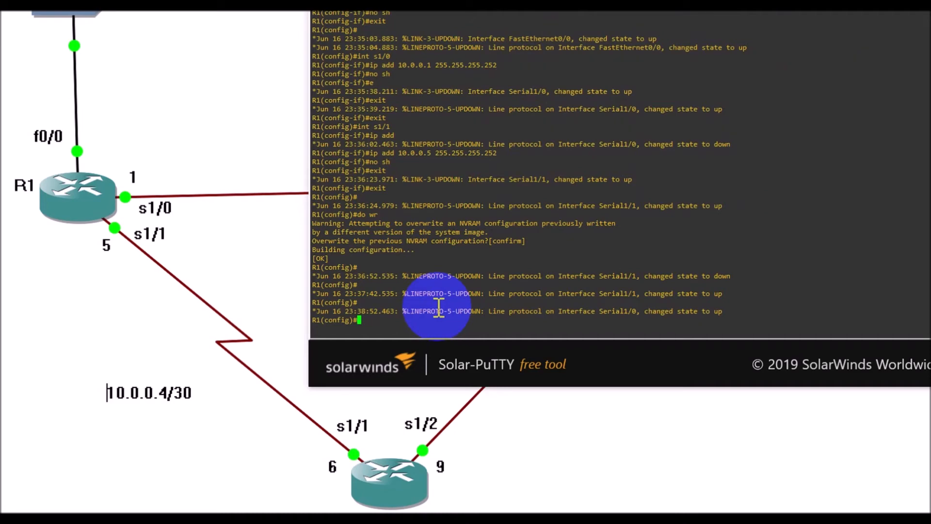
Start the RIP routing process on R1, set it to version 2 and disable automatic summarization
{"action": "type", "text": "router rip"}
{"action": "key", "text": "Return"}
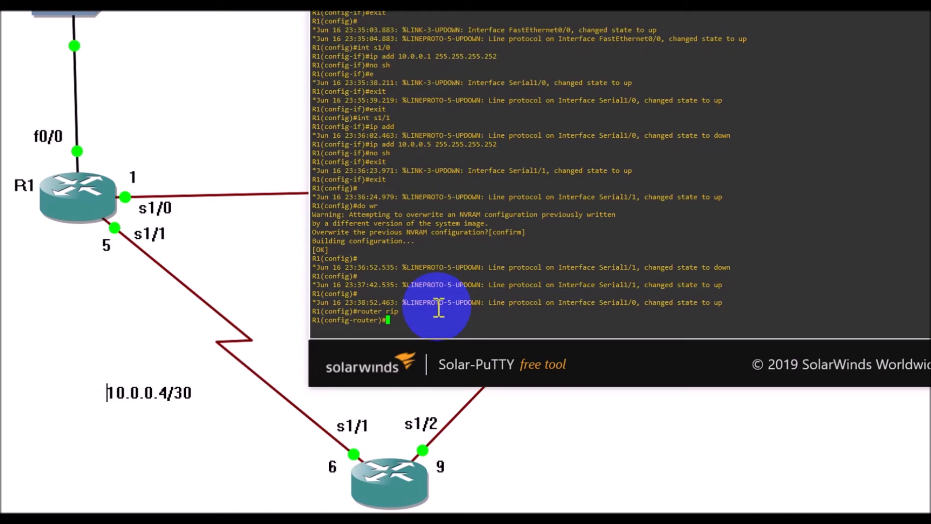
{"action": "type", "text": "version 2"}
{"action": "key", "text": "Return"}
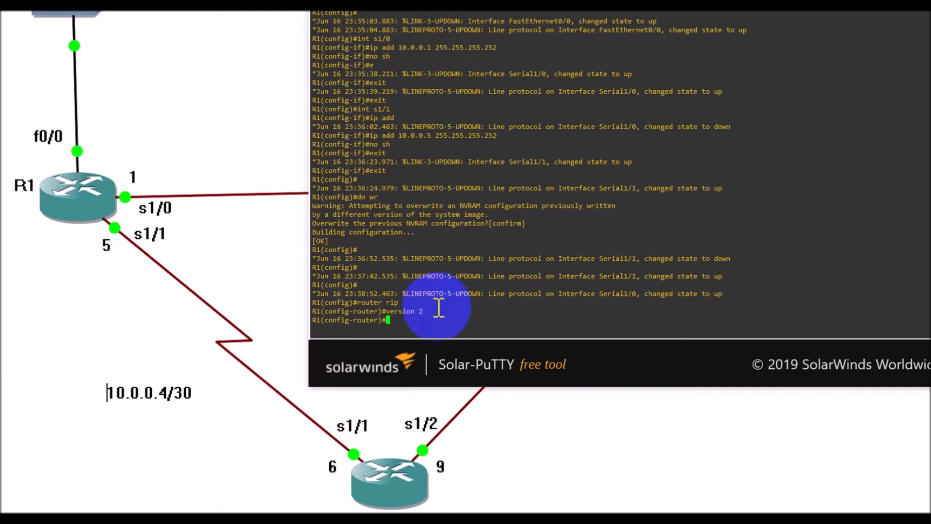
{"action": "type", "text": "no auto-summary"}
{"action": "key", "text": "Return"}
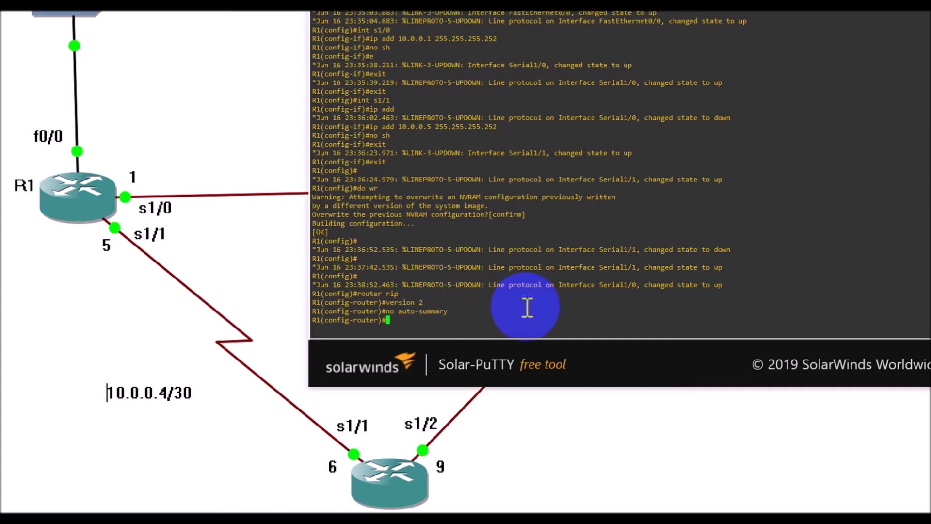
Advertise network 10.0.0.0 in R1's RIP process, checking the networks in the topology before submitting the command
{"action": "type", "text": "network"}
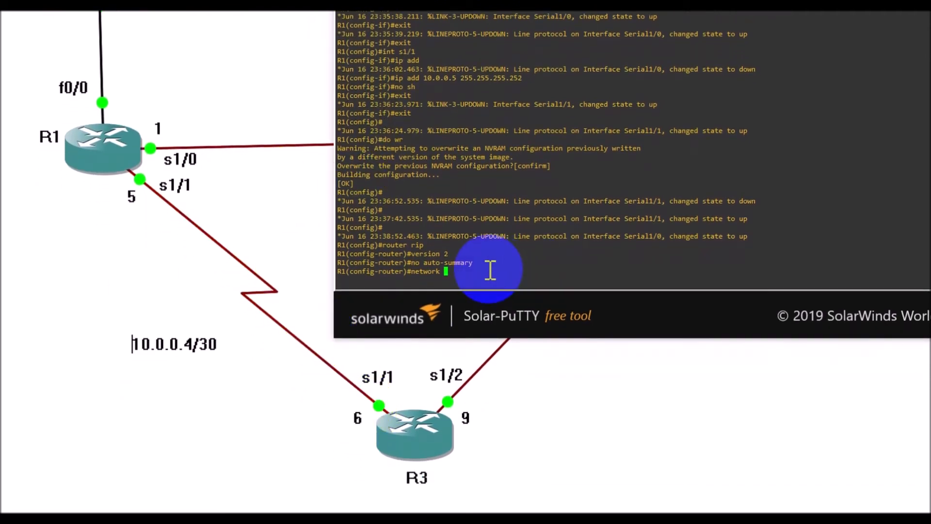
{"action": "type", "text": "10.0"}
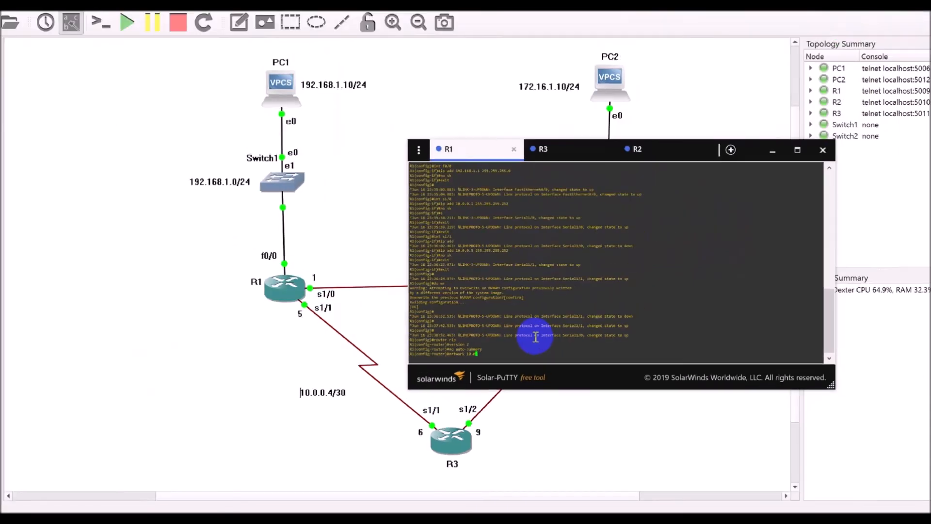
{"action": "left_click", "coordinate": [773, 150]}
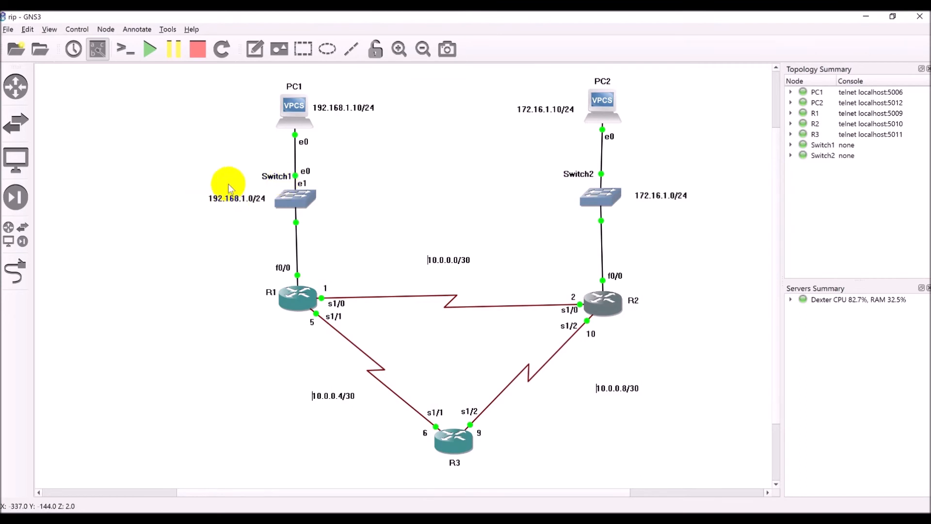
{"action": "left_click", "coordinate": [478, 519]}
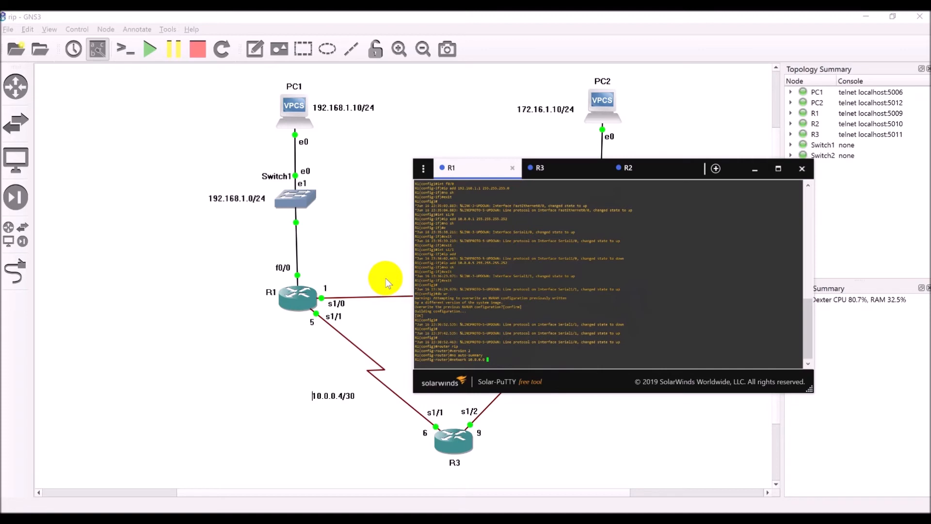
{"action": "left_click", "coordinate": [519, 359]}
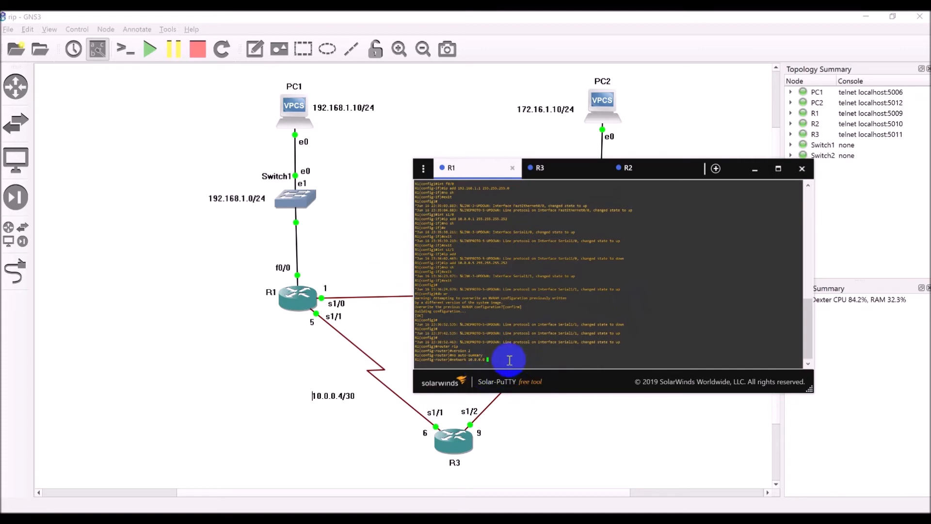
{"action": "key", "text": "Return"}
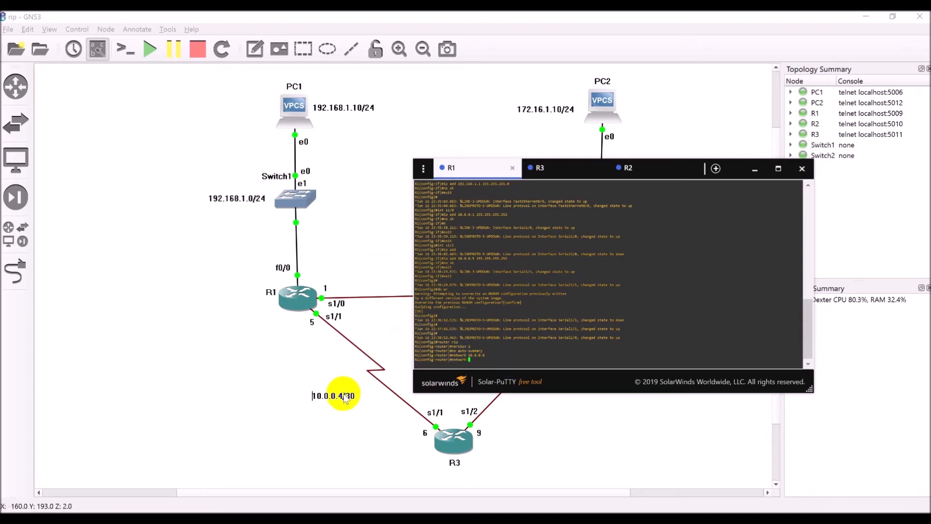
Advertise R1's LAN network 192.168.1.0 in its RIP process
{"action": "left_click", "coordinate": [436, 335]}
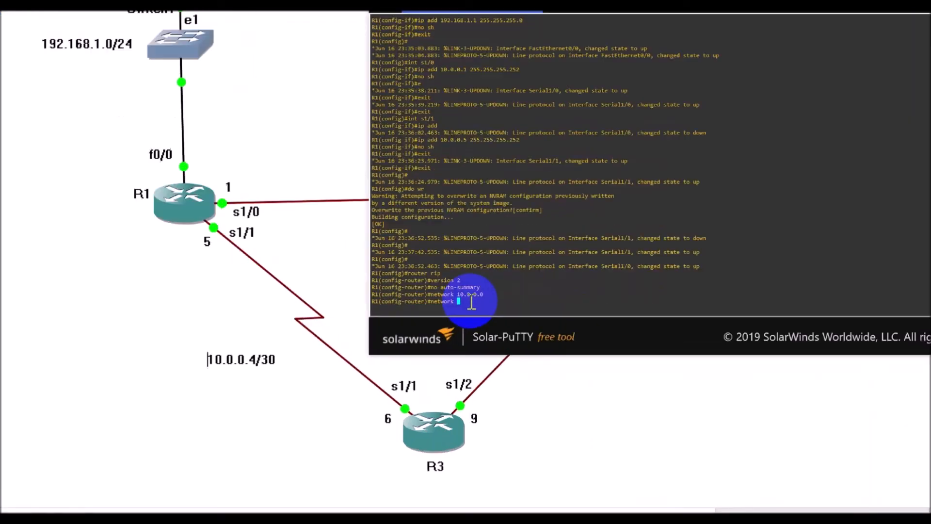
{"action": "type", "text": "192.168"}
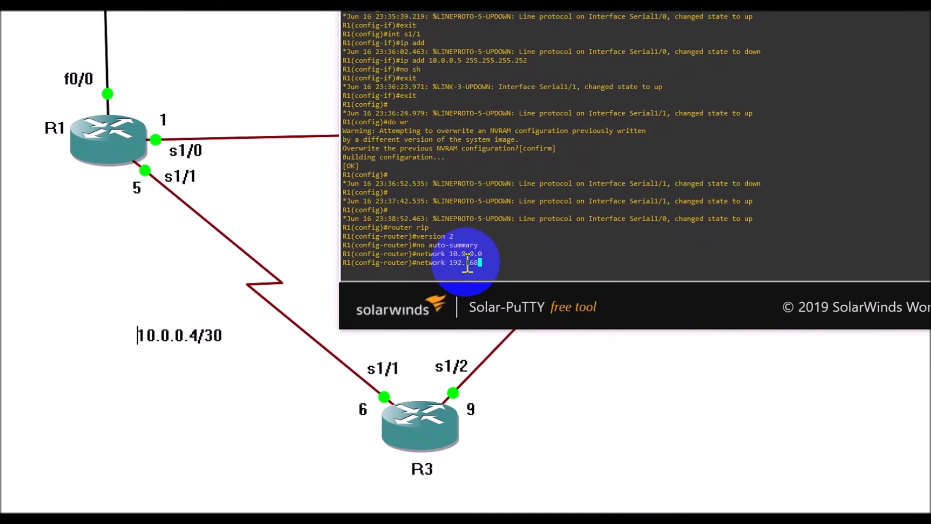
{"action": "type", "text": ".1.0"}
{"action": "key", "text": "Return"}
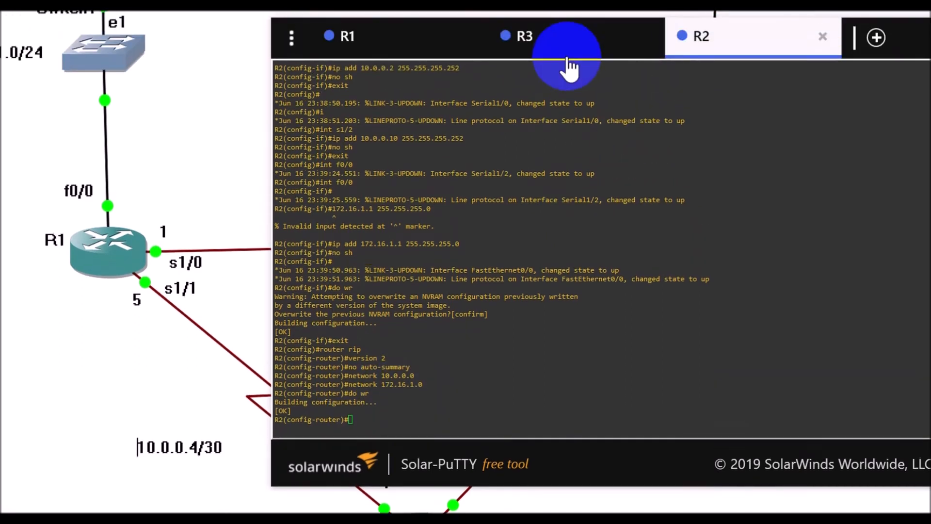
Examine R3's interface and RIP configuration in its console, minimize the console and reopen it from the R3 router in the topology
{"action": "left_click", "coordinate": [563, 82]}
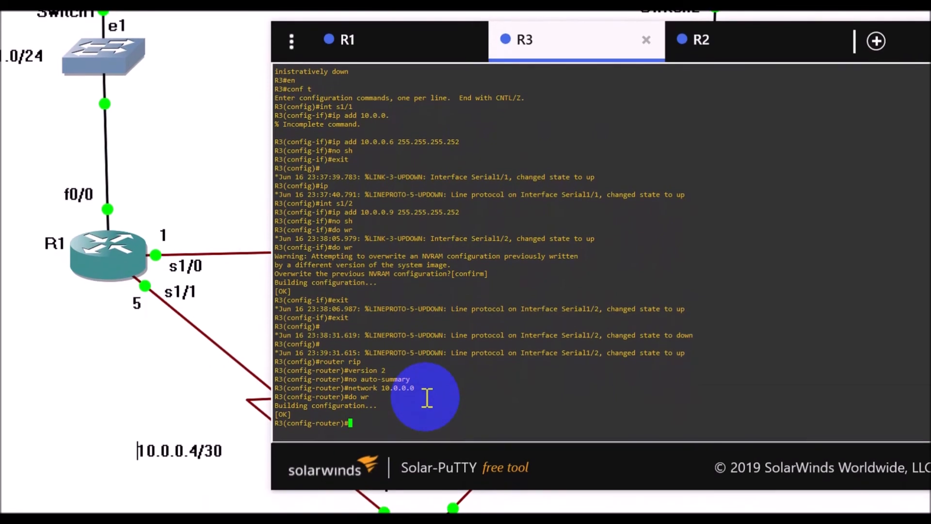
{"action": "left_click", "coordinate": [870, 93]}
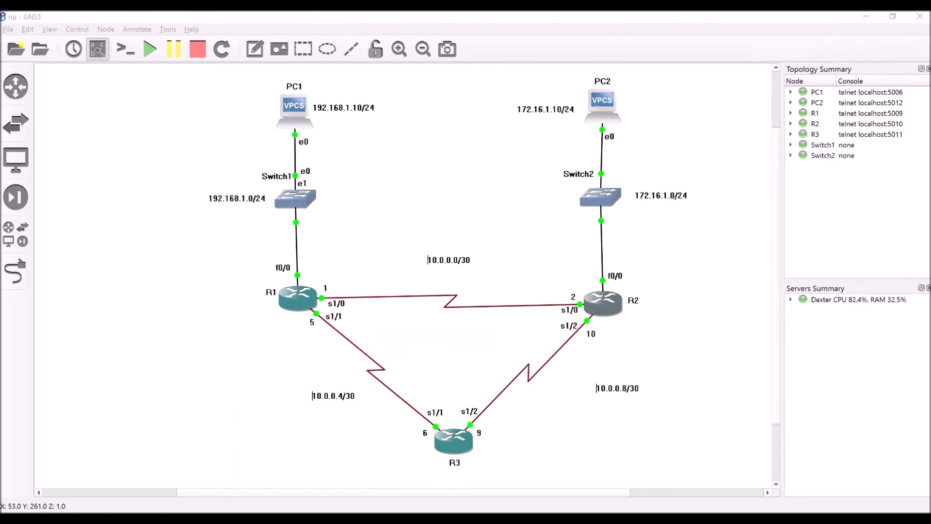
{"action": "double_click", "coordinate": [453, 439]}
{"action": "left_click", "coordinate": [485, 325]}
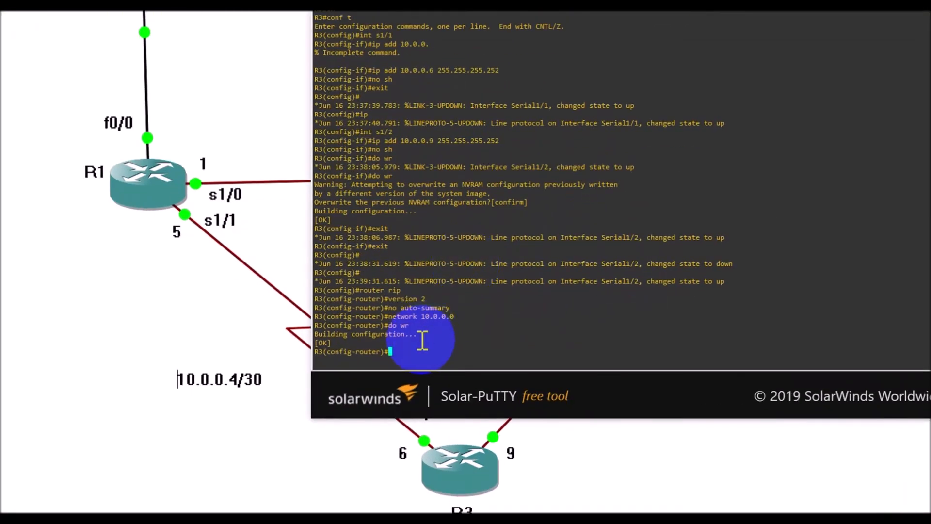
Leave configuration mode on R3 and display its IP routing table with show ip route
{"action": "type", "text": "exit"}
{"action": "key", "text": "Return"}
{"action": "type", "text": "exit"}
{"action": "key", "text": "Return"}
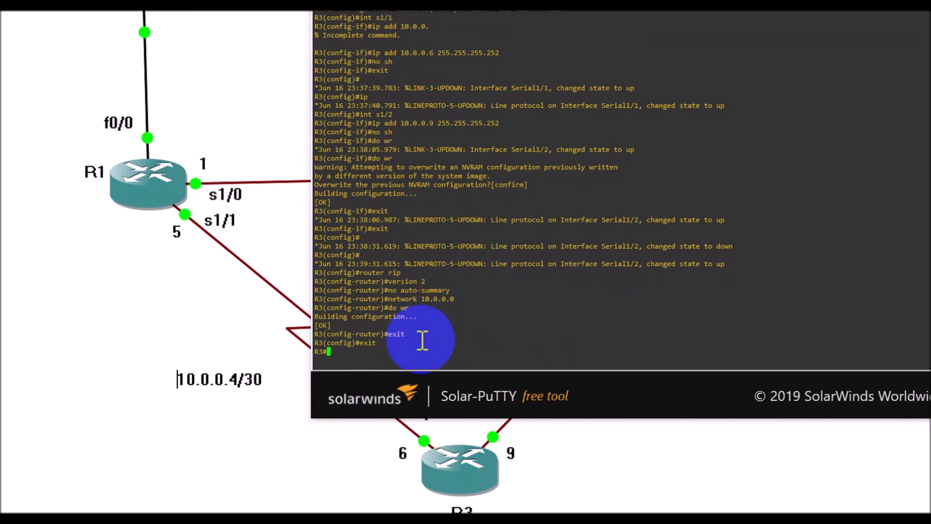
{"action": "type", "text": "sh"}
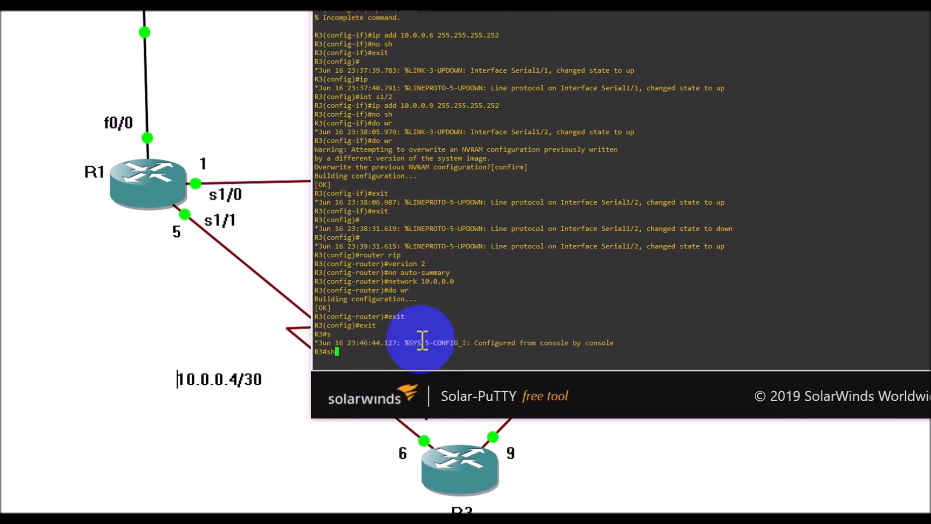
{"action": "type", "text": "ow ip route"}
{"action": "key", "text": "Return"}
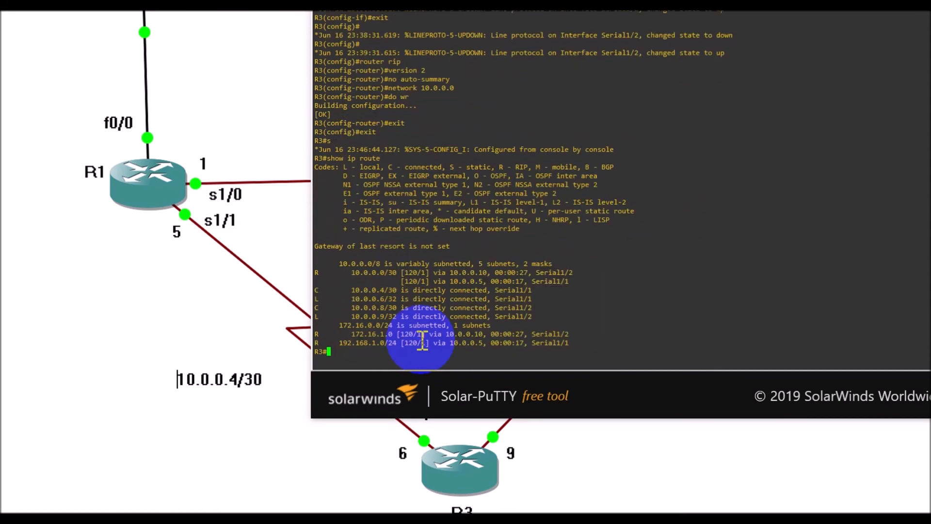